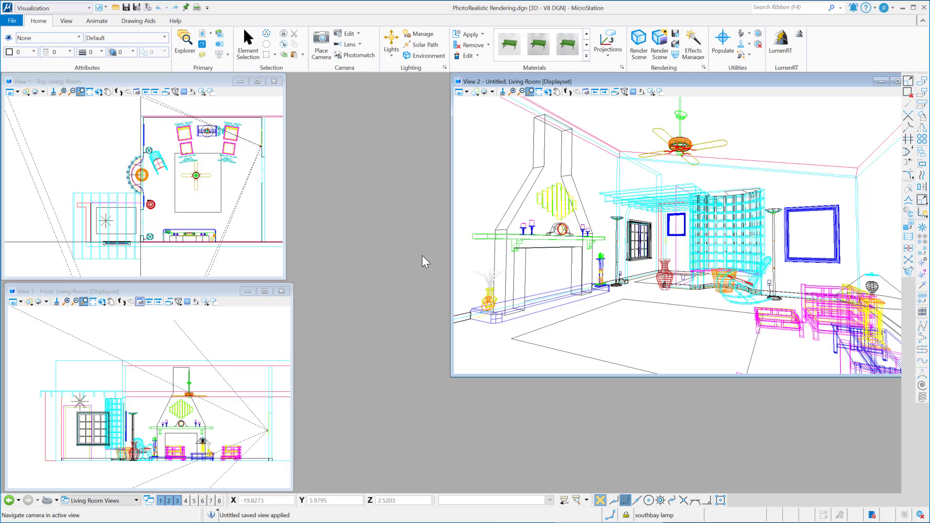
Begin picking a rectangular area for View 2 and keep the Visualization workflow
click(530, 91)
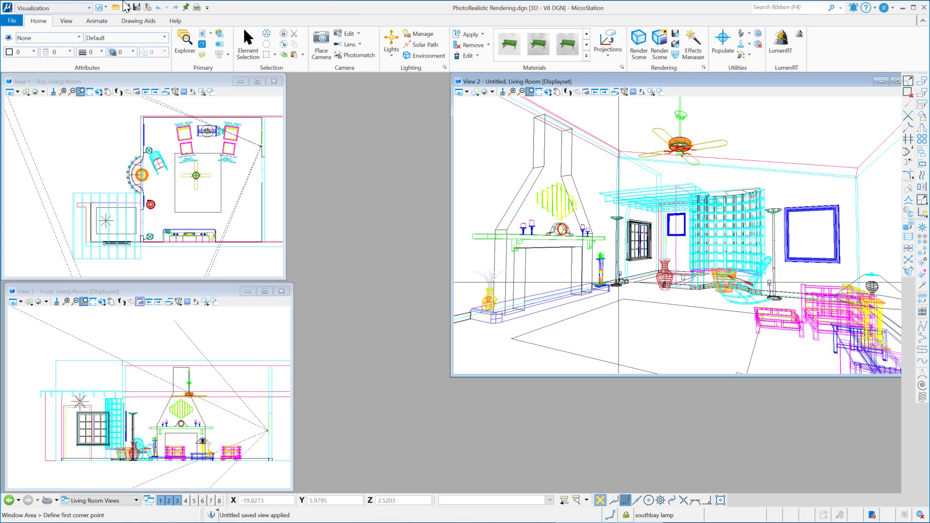
click(61, 9)
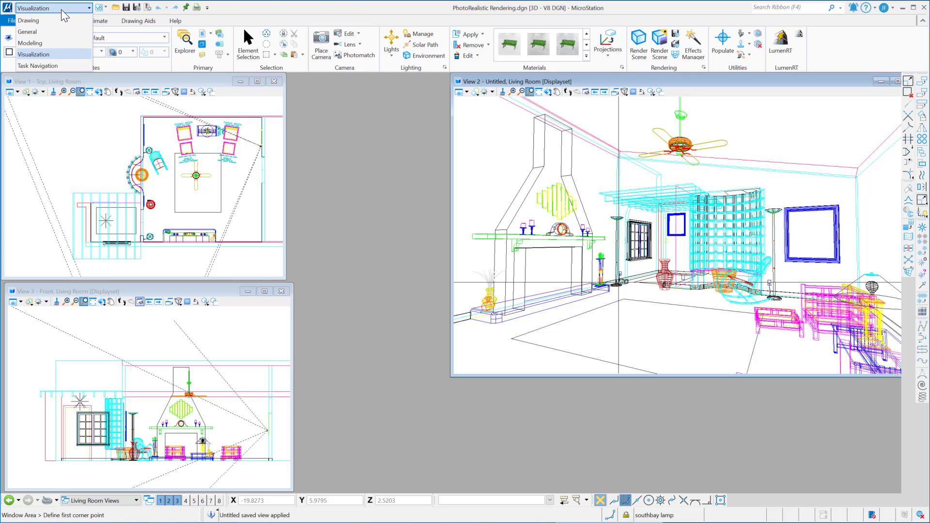
click(46, 52)
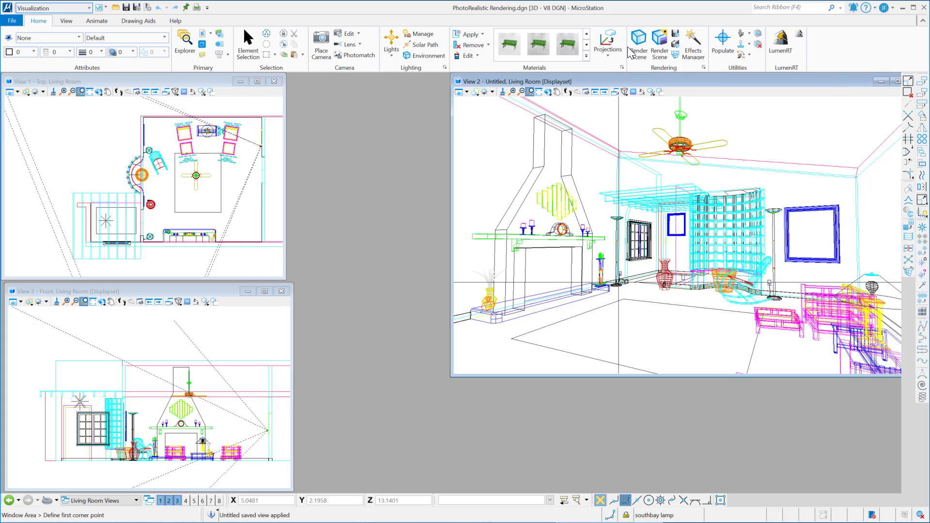
Open Vue Rendering showing the living room render, and move the window up and right
click(662, 40)
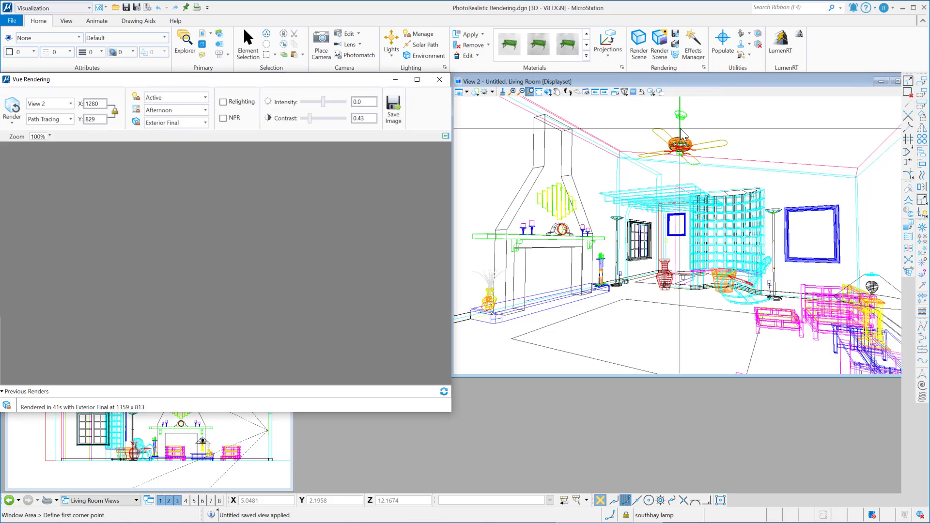
click(683, 136)
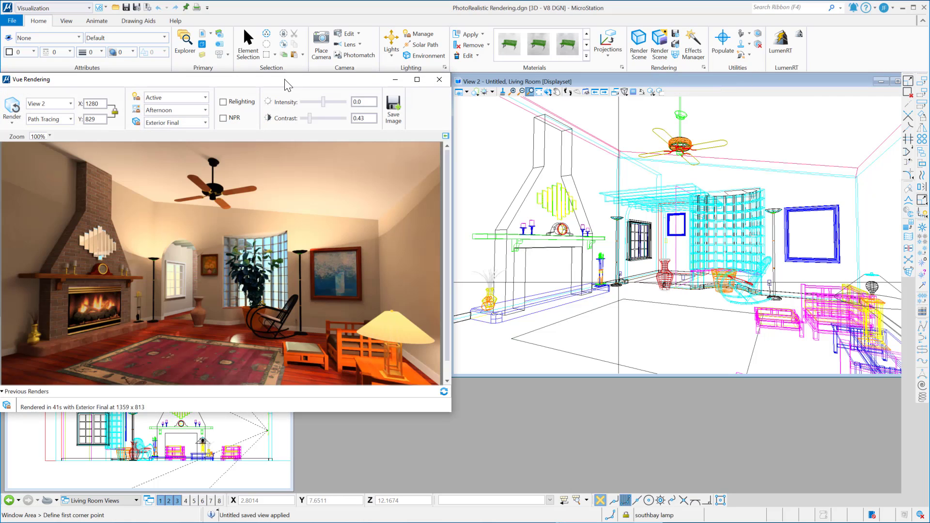
drag(282, 92, 393, 77)
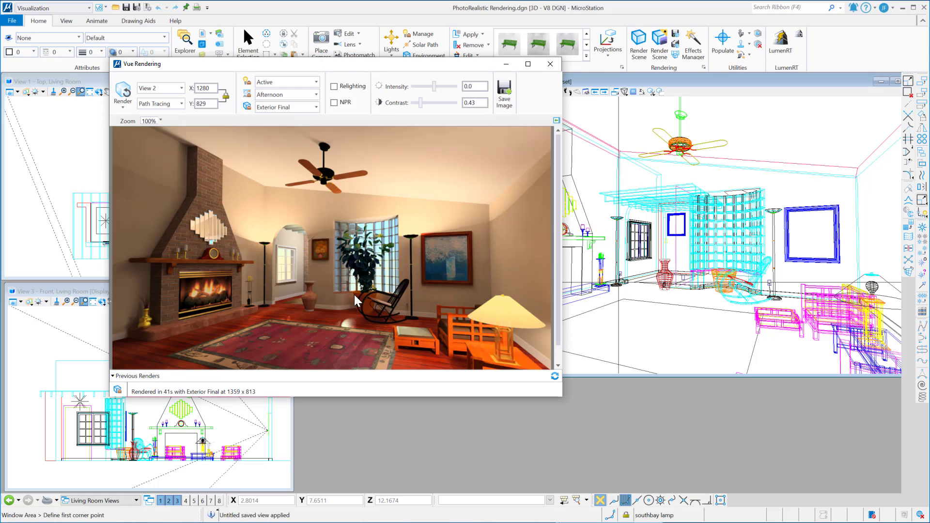
Expand Previous Renders and browse the earlier dining.dgn, terrain and loft render thumbnails
click(113, 376)
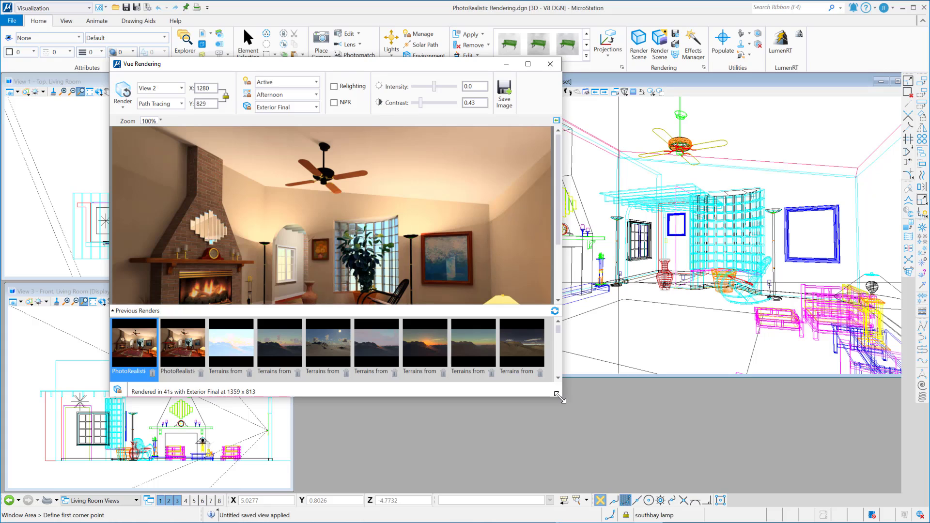
drag(559, 333, 560, 345)
scroll(548, 357, down, 2)
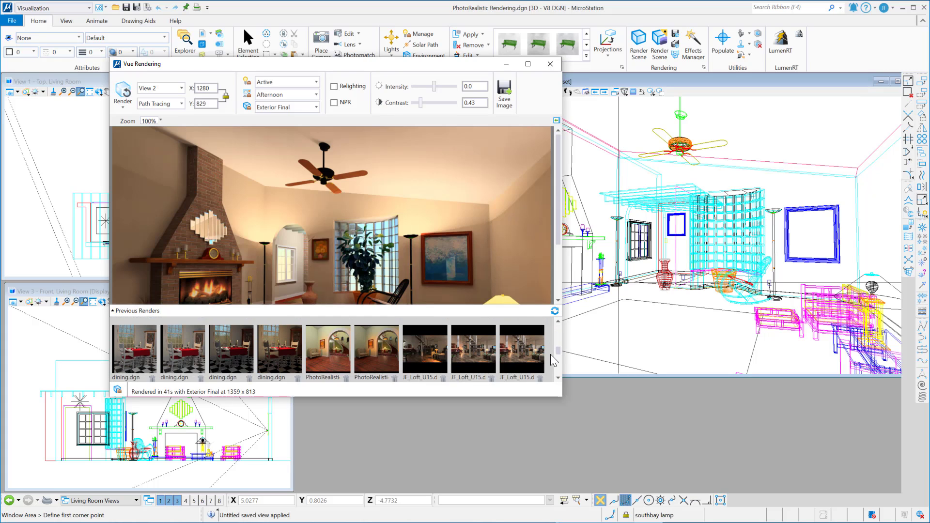
scroll(548, 353, up, 4)
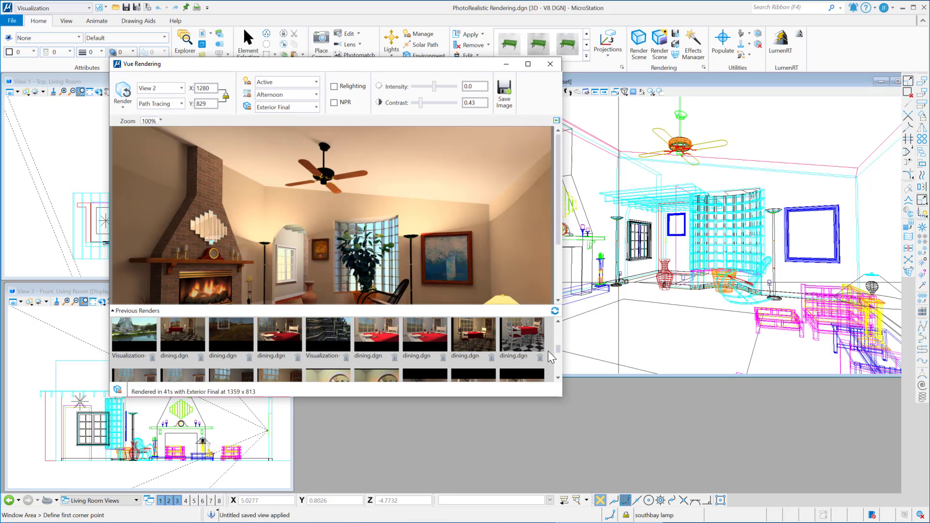
scroll(546, 348, up, 3)
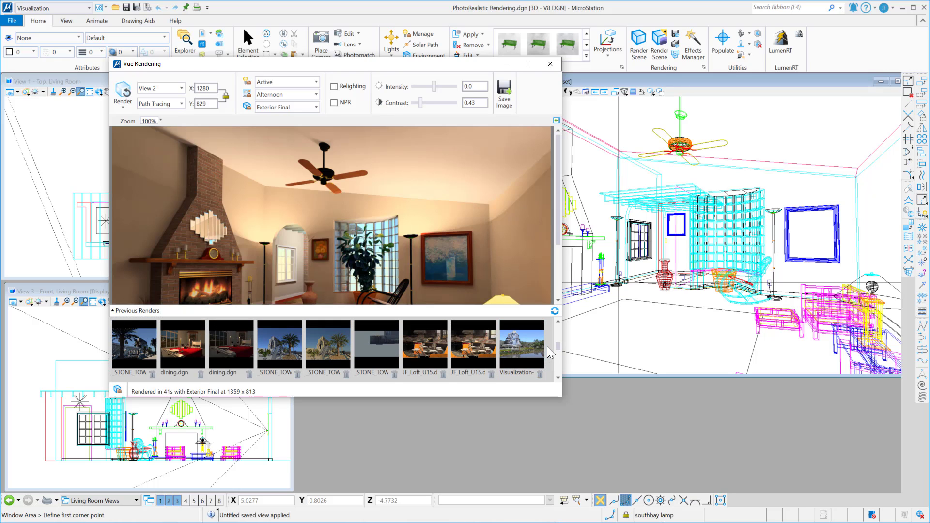
scroll(547, 347, down, 2)
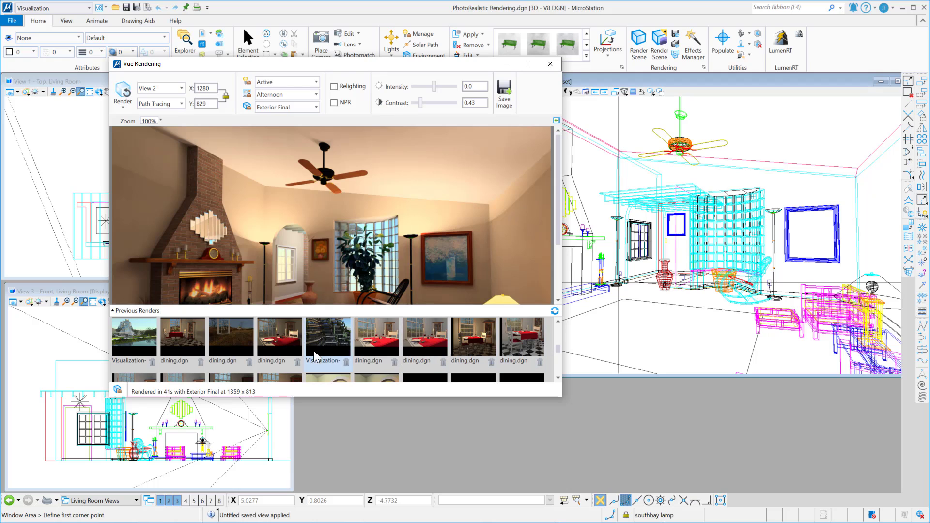
mouse_move(324, 332)
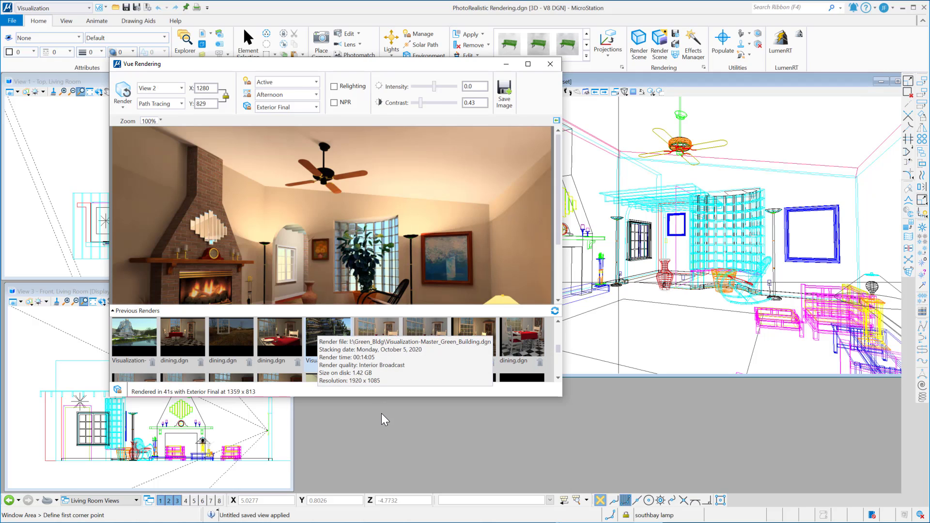
Load the earlier Green Building render, zoom the preview to 53%, and raise intensity to 0.2
click(328, 339)
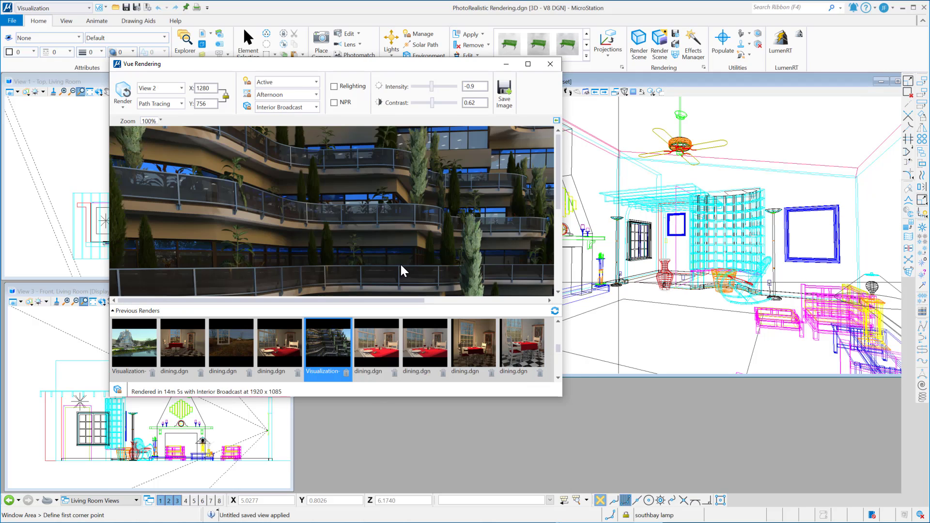
scroll(422, 262, down, 3)
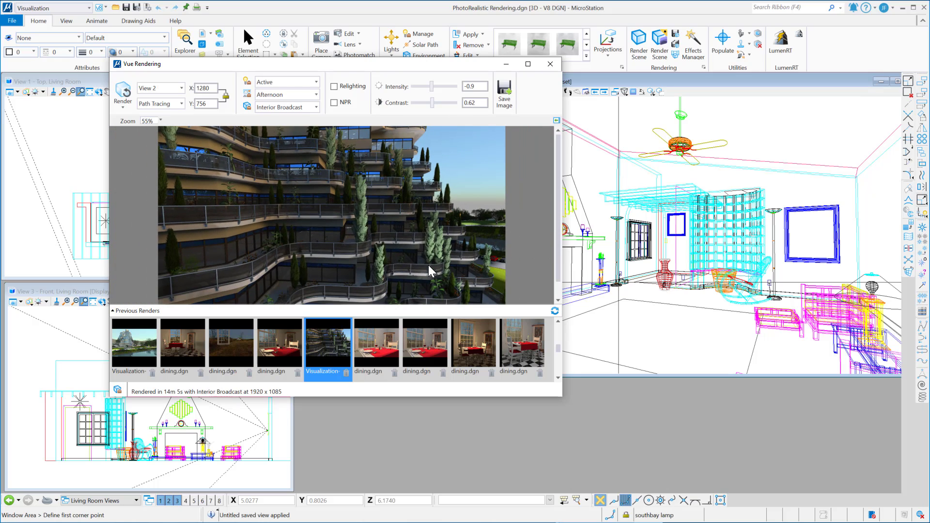
scroll(429, 266, down, 1)
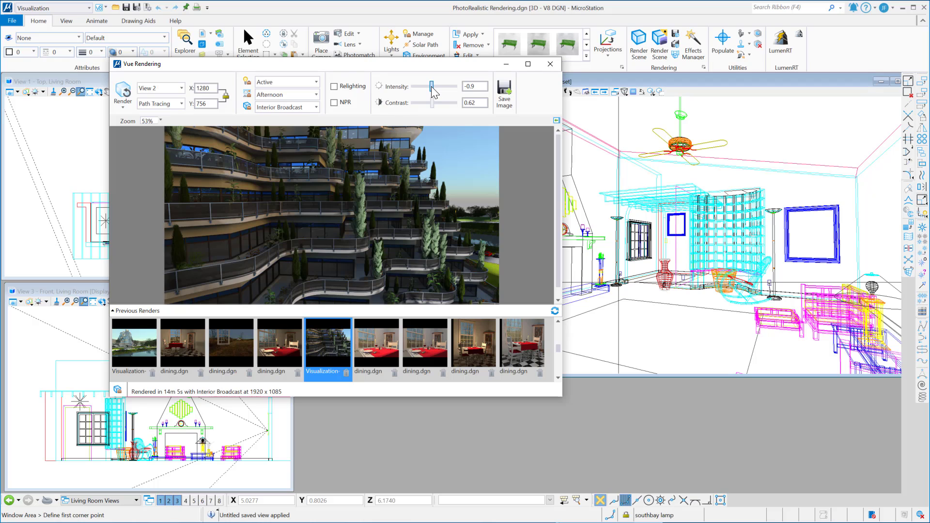
drag(433, 92, 435, 93)
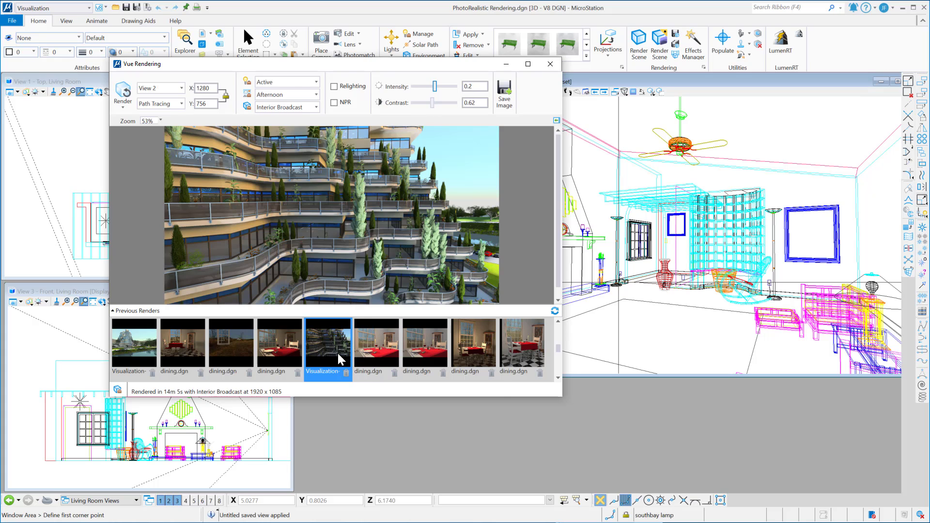
mouse_move(339, 358)
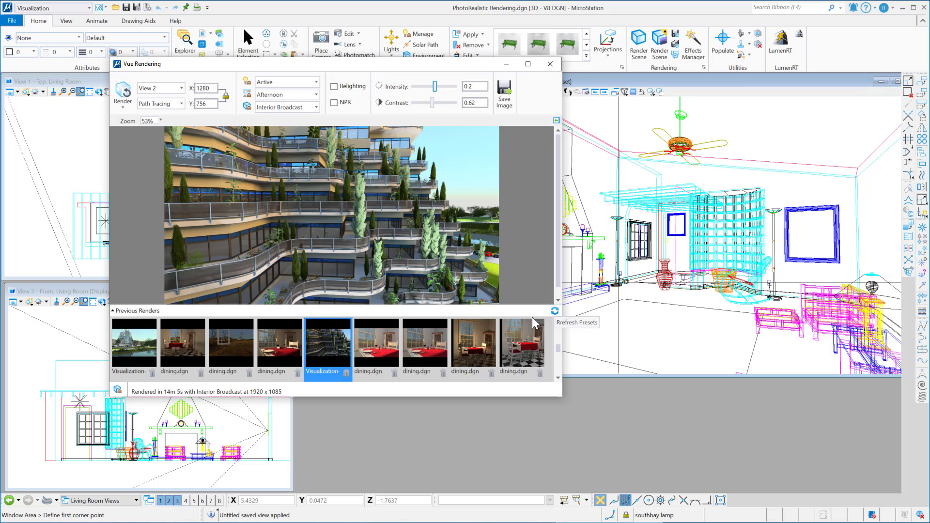
Refresh the building render's history thumbnail, keep Reinhard tone mapping, and shift the window left
right_click(332, 339)
click(350, 355)
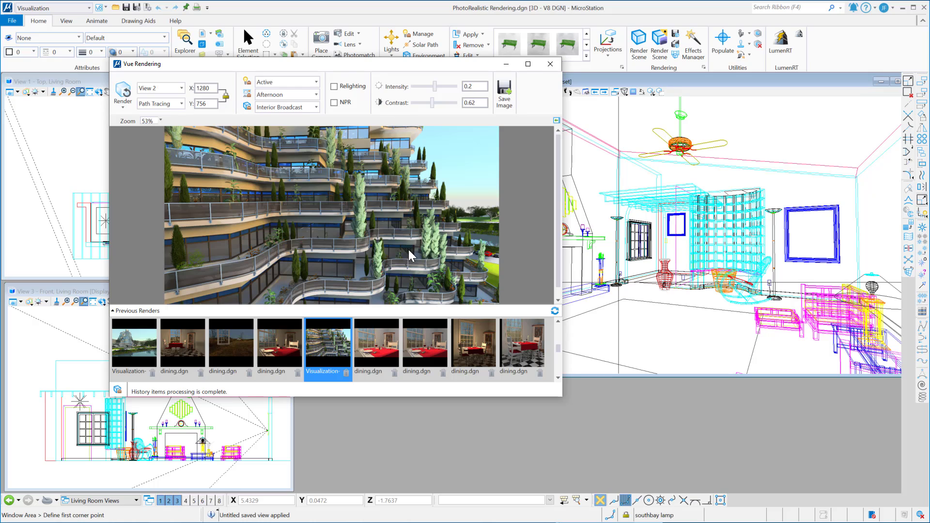
click(379, 86)
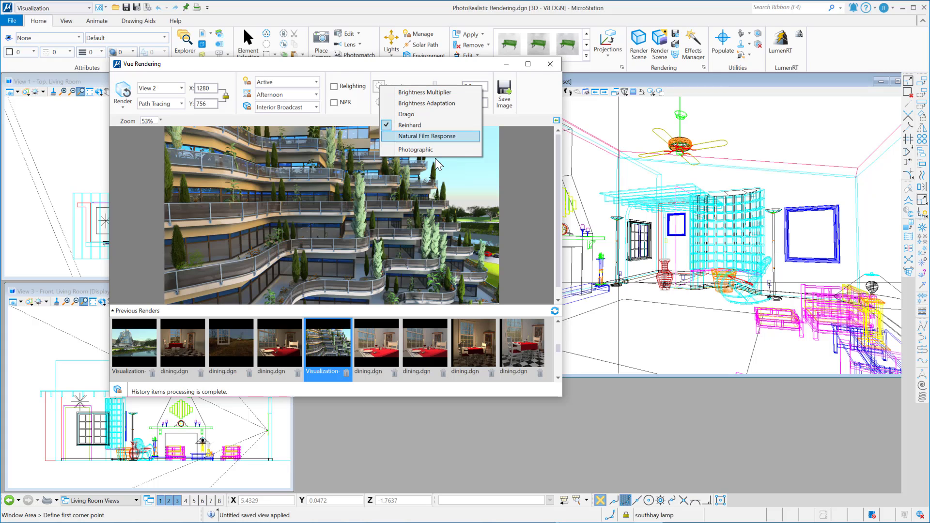
click(419, 125)
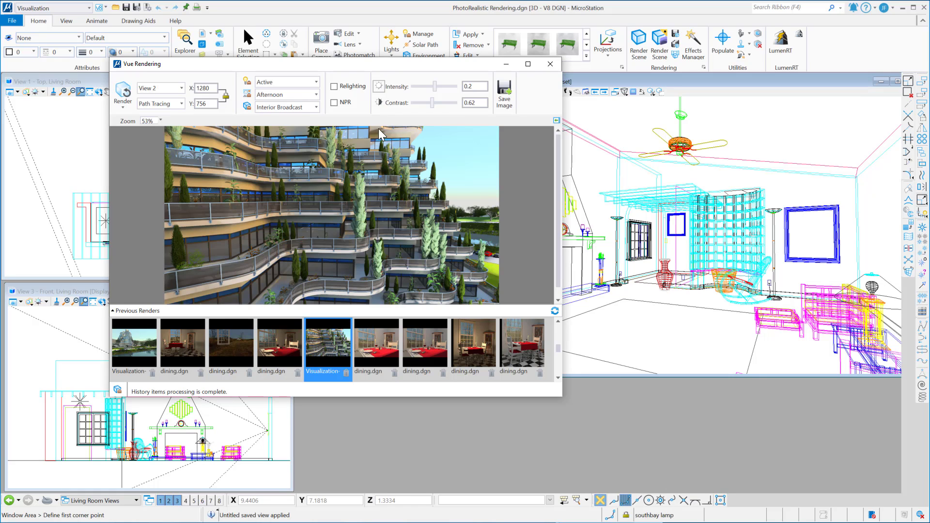
drag(358, 65, 256, 83)
click(531, 92)
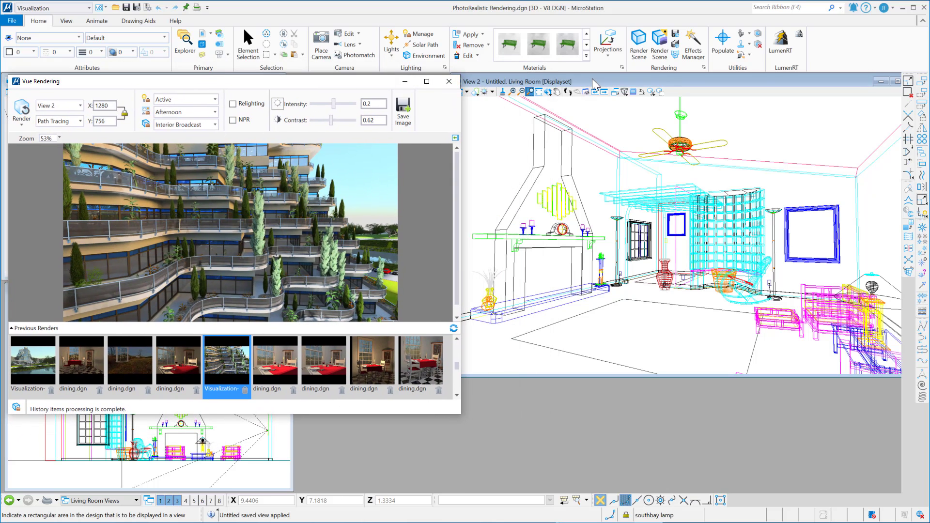
click(79, 109)
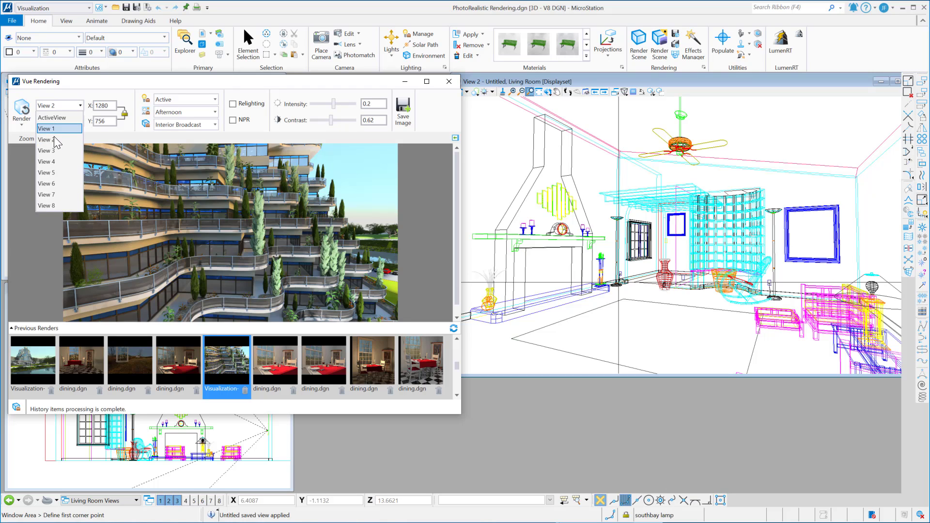
click(54, 139)
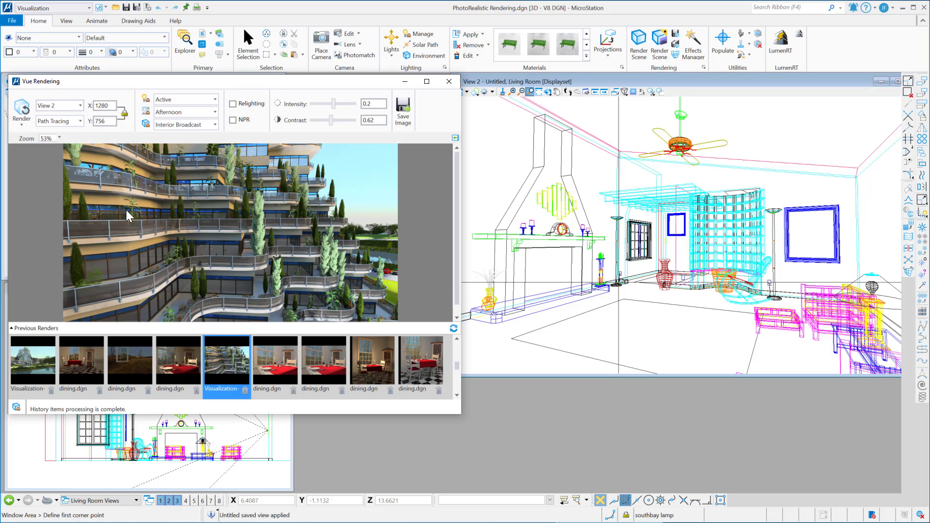
click(79, 123)
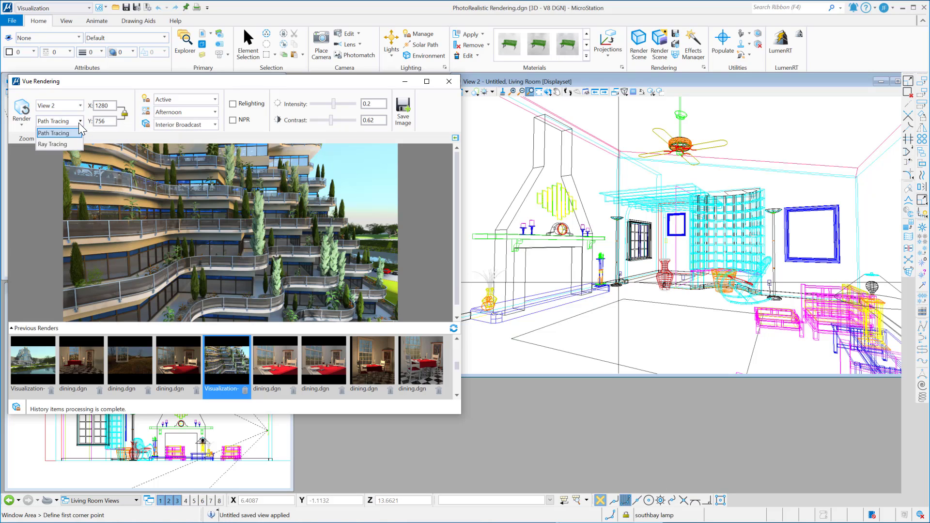
click(65, 146)
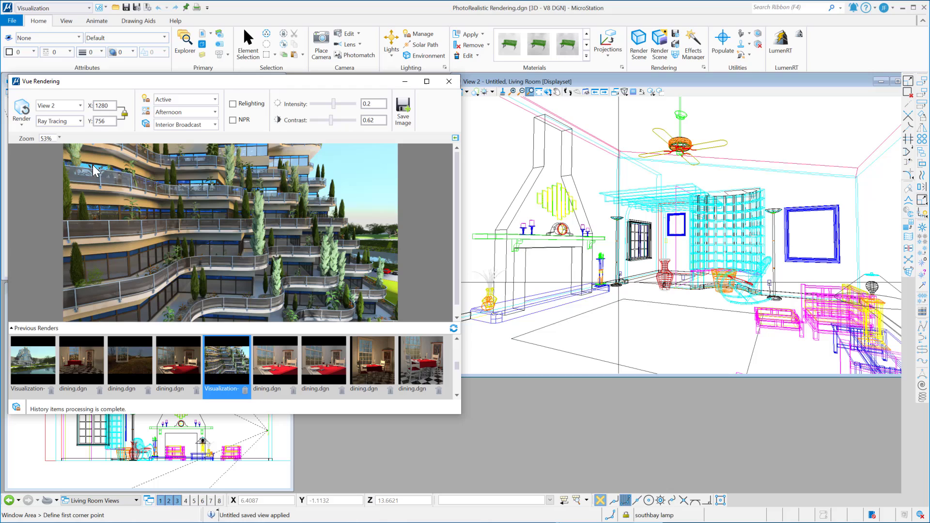
click(77, 123)
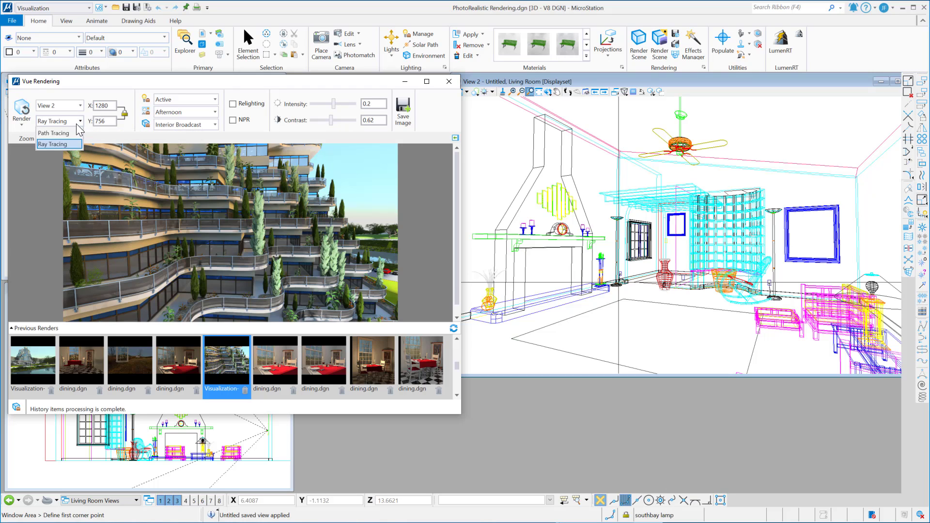
click(50, 133)
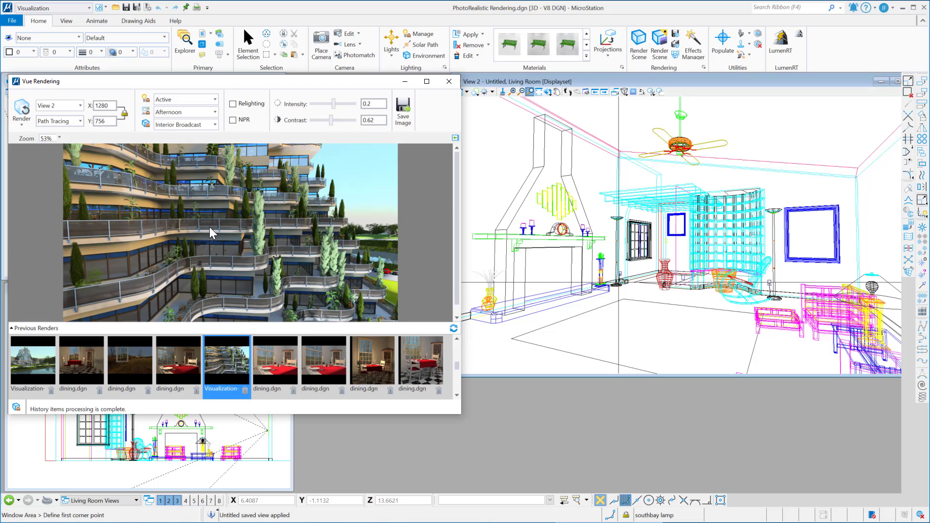
click(586, 91)
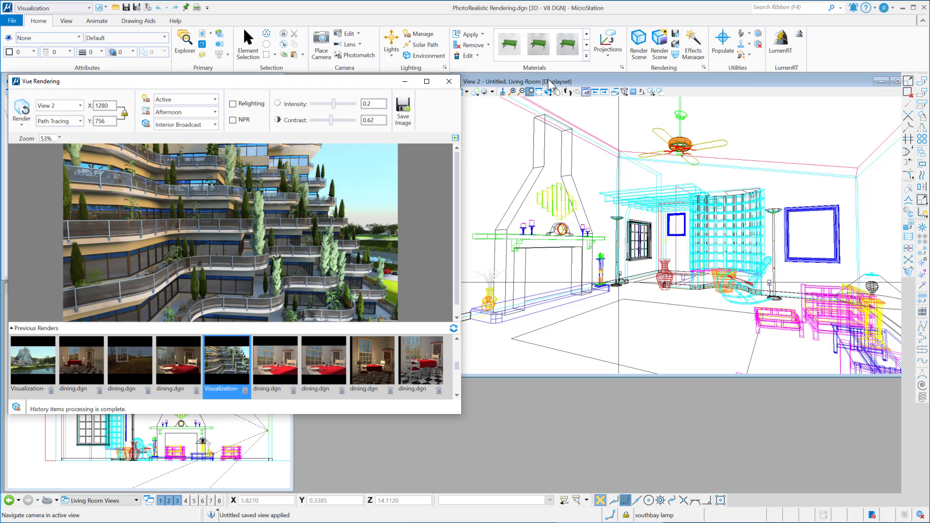
click(530, 92)
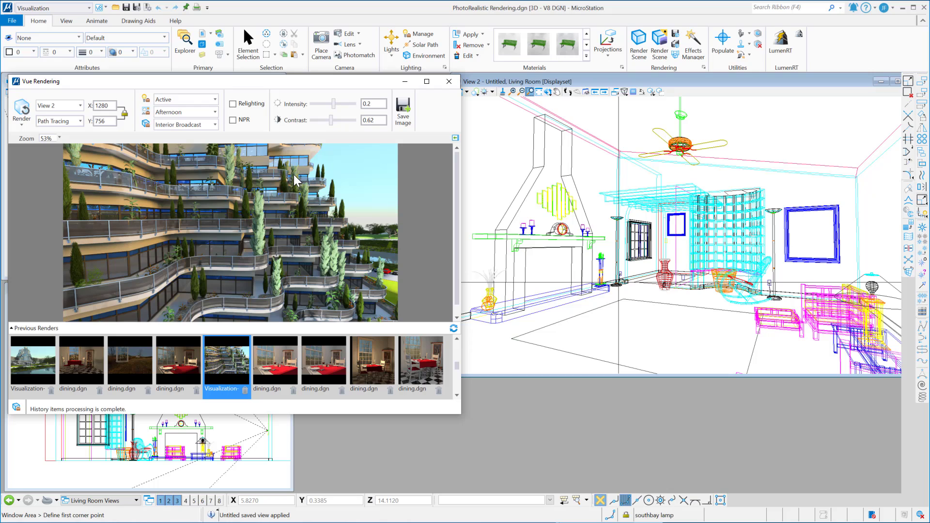
Show Post Render Settings, try Monochrome, return to Full Color, and scroll through the settings
click(455, 137)
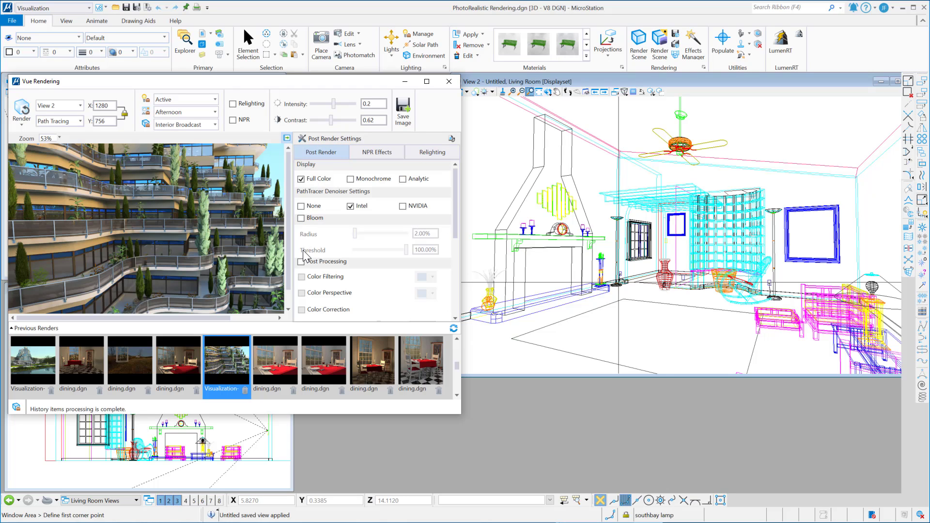
click(351, 179)
click(301, 180)
scroll(374, 288, down, 6)
scroll(376, 287, up, 4)
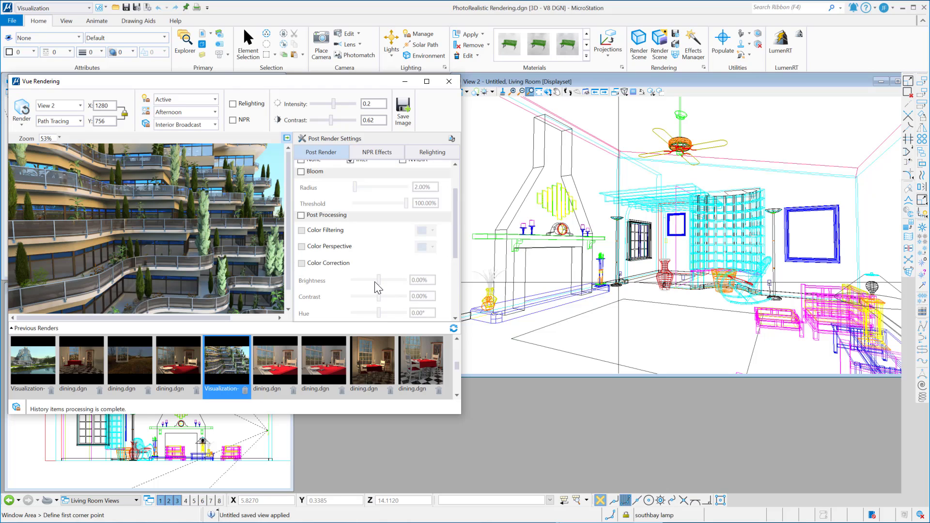
scroll(374, 289, up, 2)
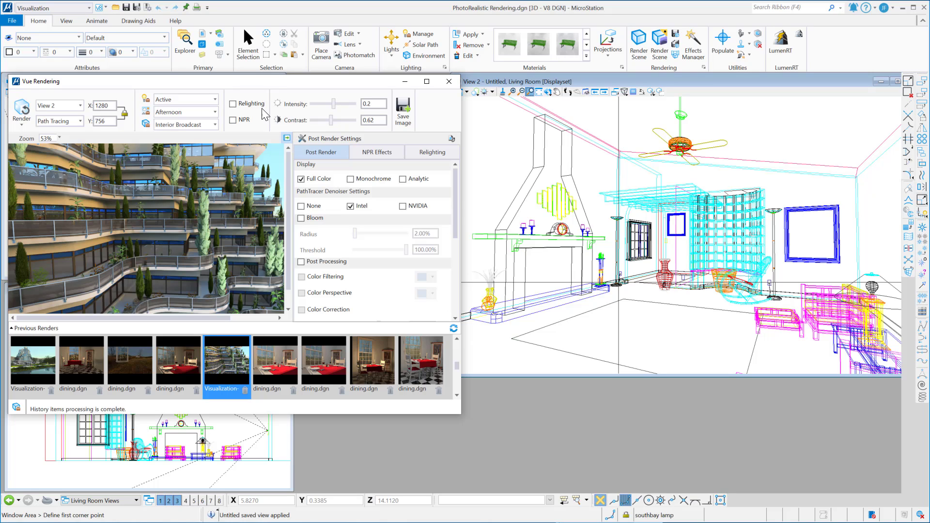
Turn Relighting on and back off, leaving NPR effects off
click(234, 104)
click(233, 119)
click(232, 103)
Set the render type to Fast Preview with the Exterior Final quality preset
click(21, 124)
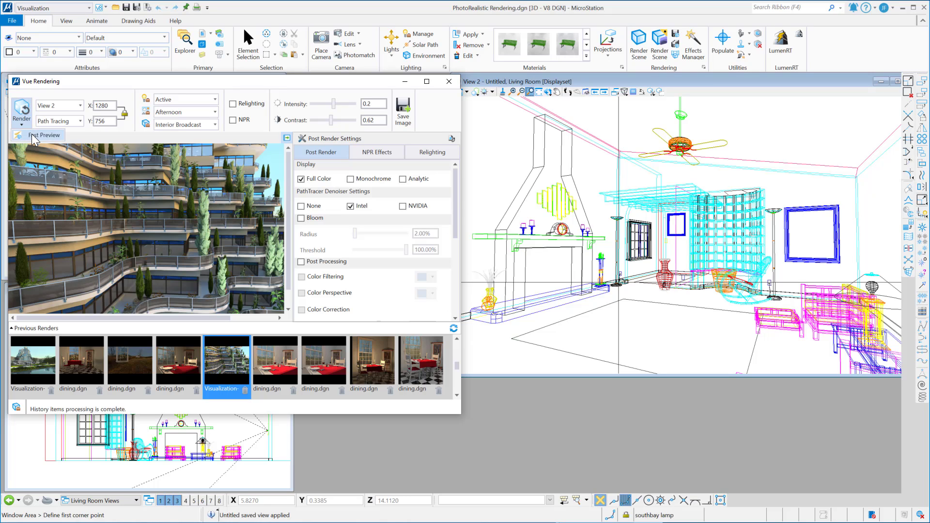
click(31, 135)
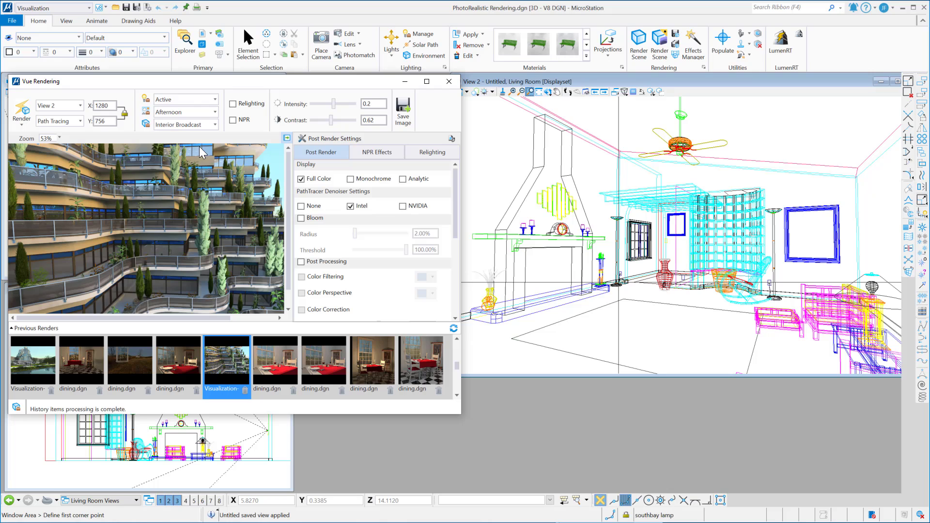
click(214, 124)
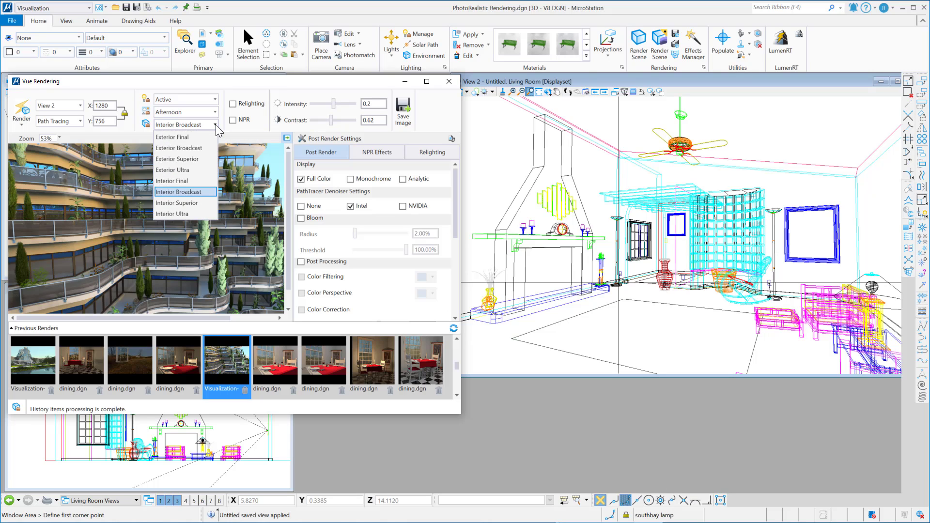
click(173, 137)
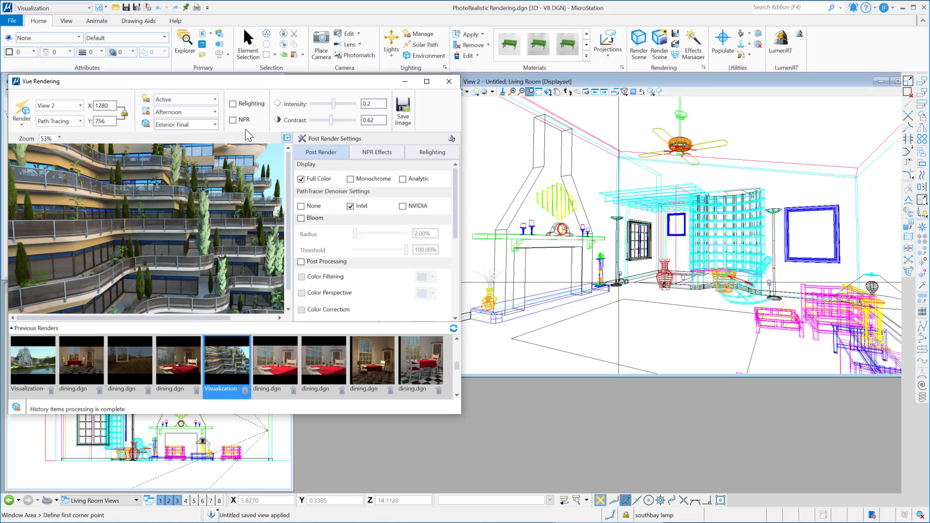
click(216, 112)
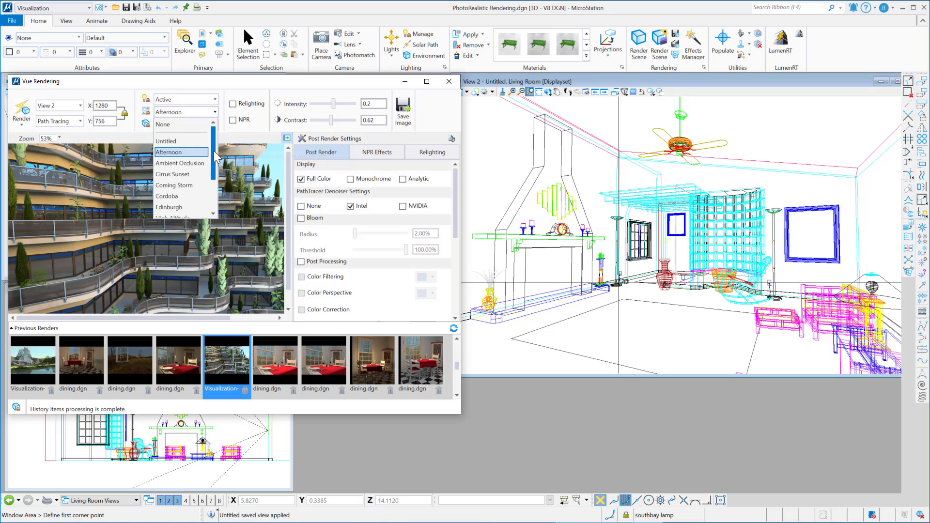
drag(214, 152, 220, 190)
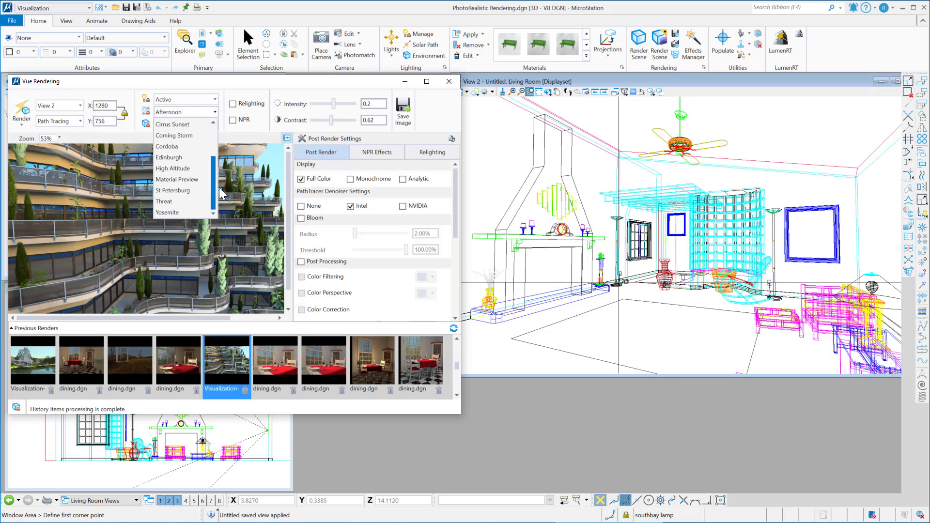
drag(220, 194, 213, 165)
click(180, 174)
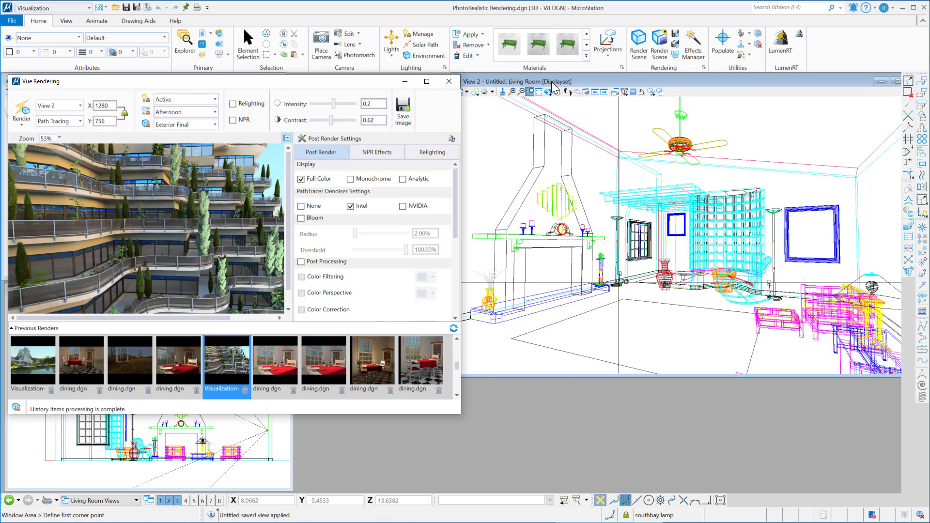
Start the path-traced living room render and view the preview at 100% zoom
click(24, 112)
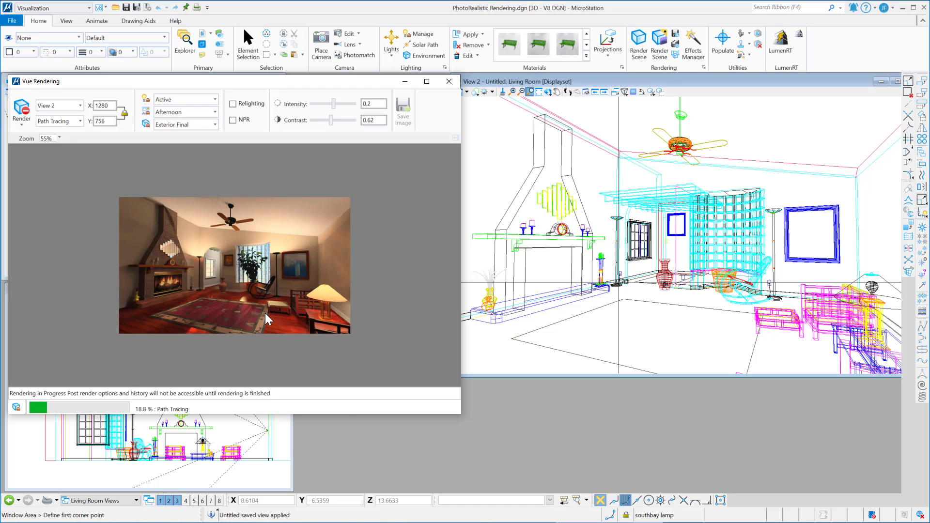
scroll(263, 313, up, 1)
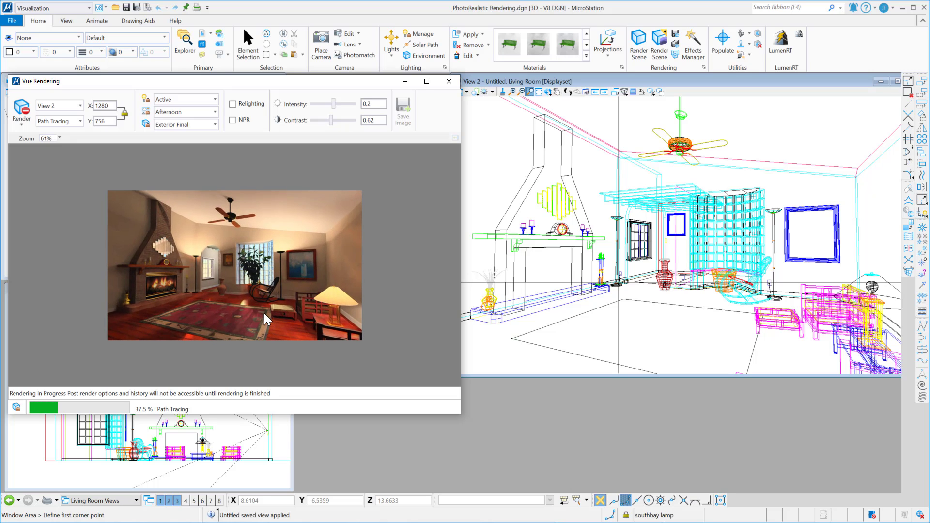
scroll(264, 313, up, 1)
scroll(263, 313, up, 1)
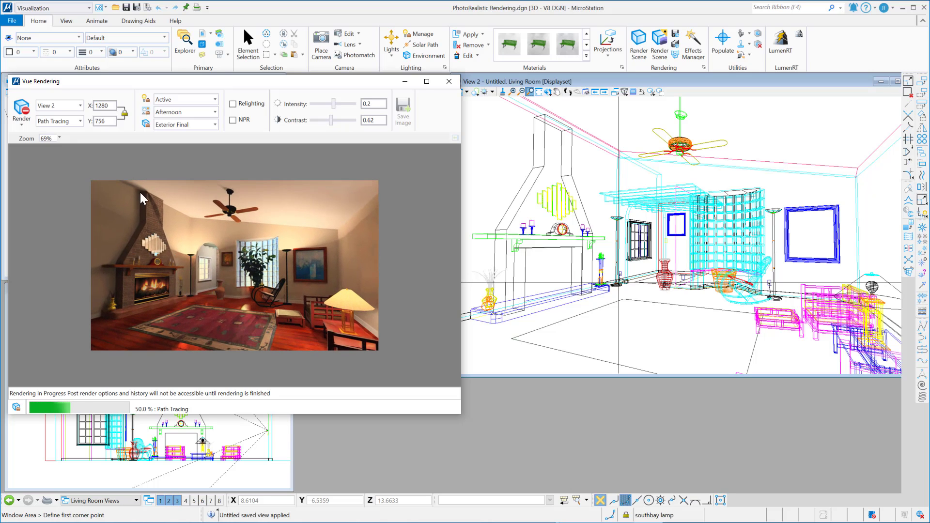
click(58, 138)
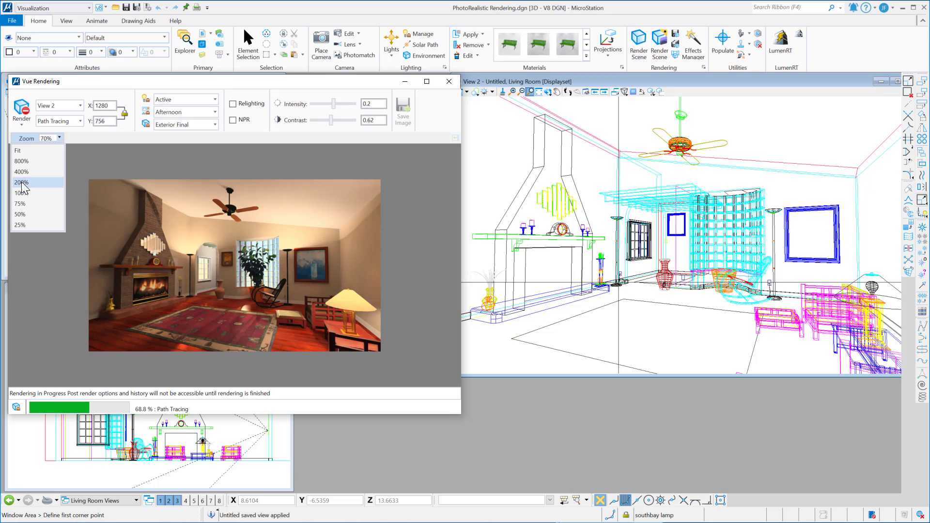
click(26, 193)
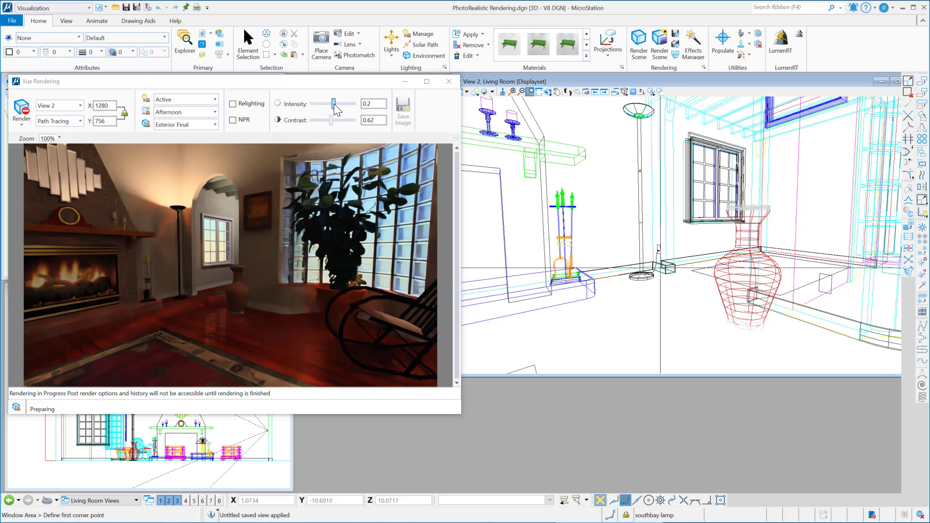
Raise lighting intensity to 1.2, then select the vase and start moving it from its base
drag(333, 104, 337, 109)
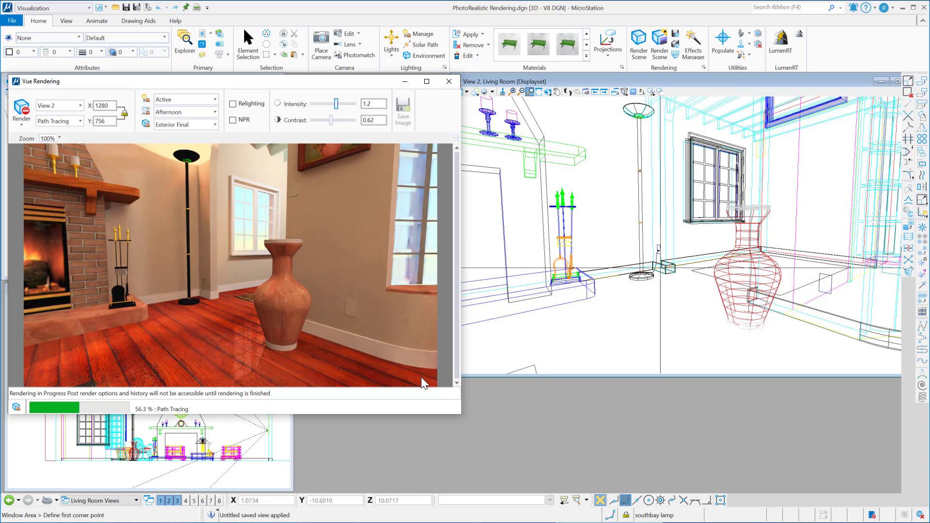
click(246, 38)
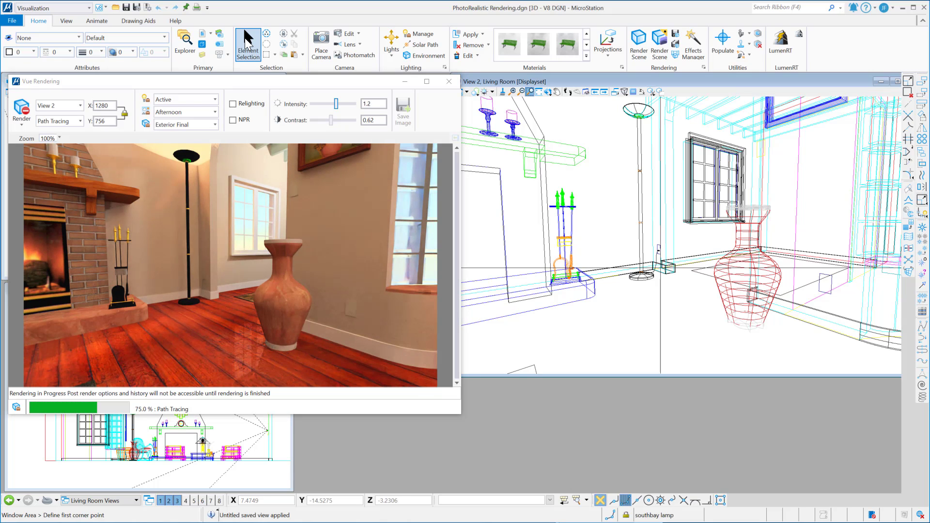
click(734, 322)
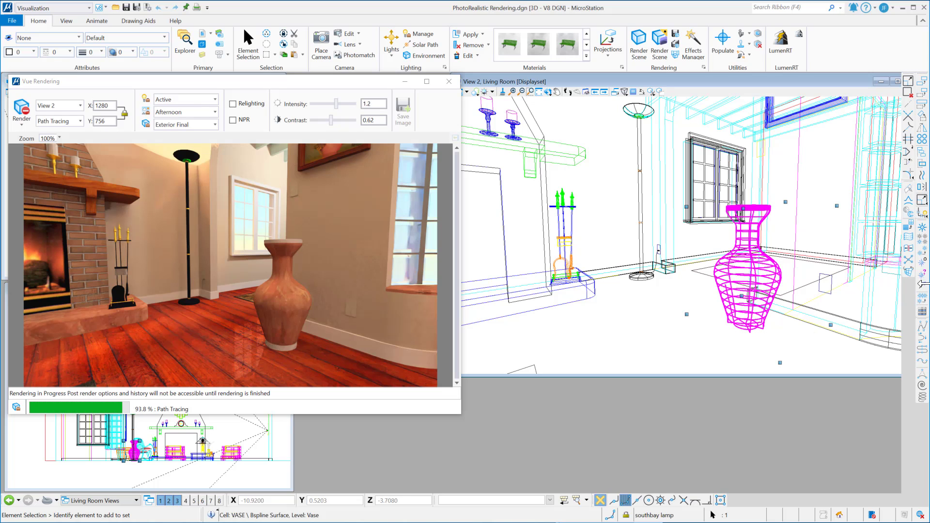
click(921, 95)
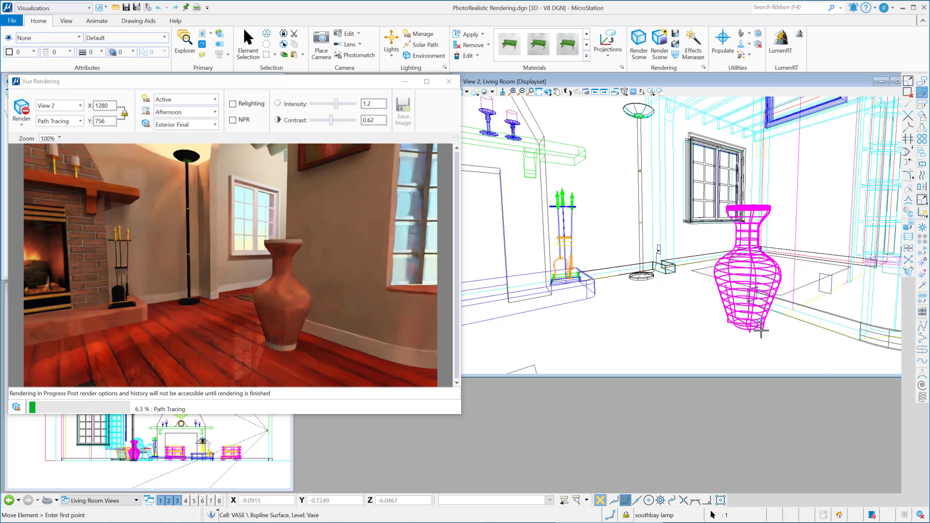
click(765, 331)
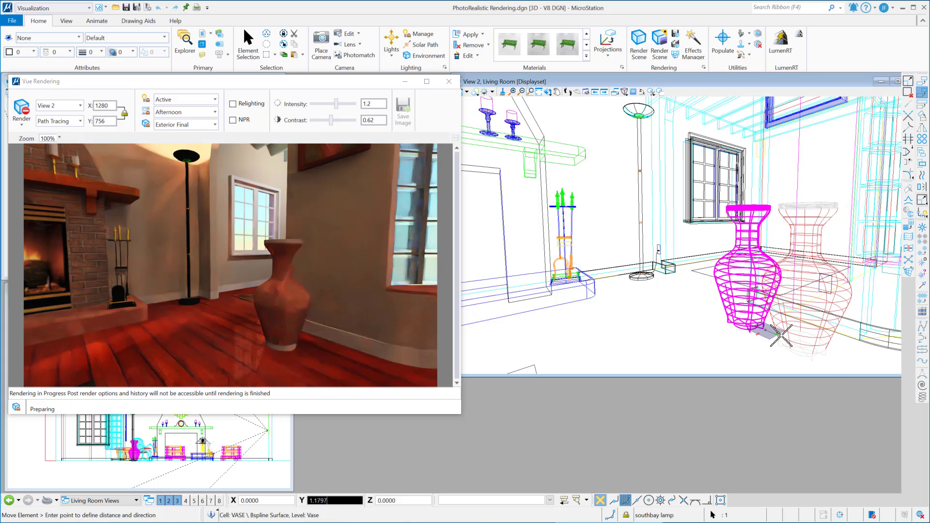
Drop the vase at its new floor position slightly to the right
click(781, 335)
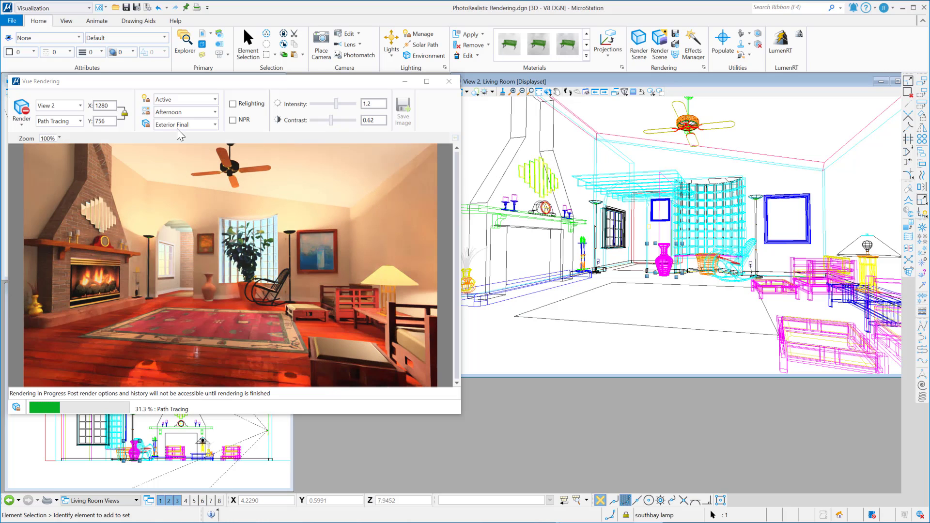
Abort the render, switch the preset to Interior Final, and hide Post Render Settings
click(22, 108)
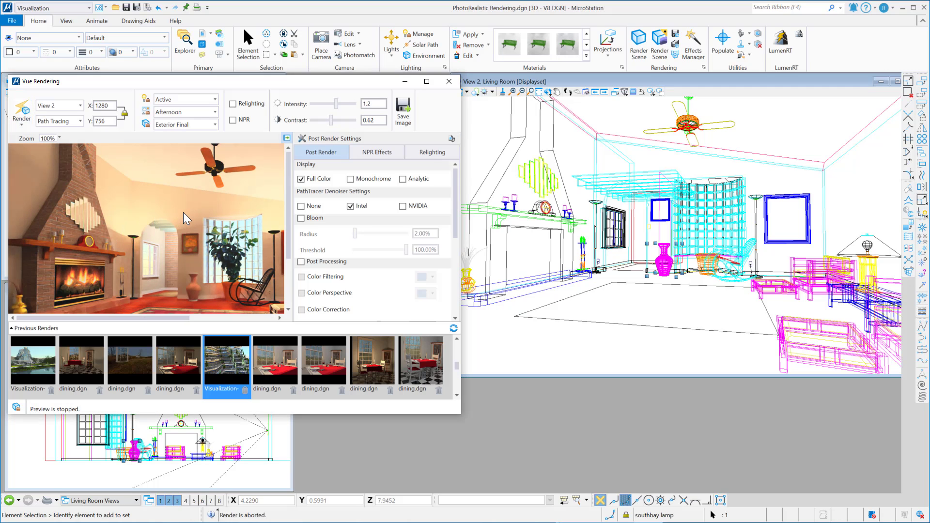
scroll(183, 212, down, 4)
scroll(193, 214, down, 1)
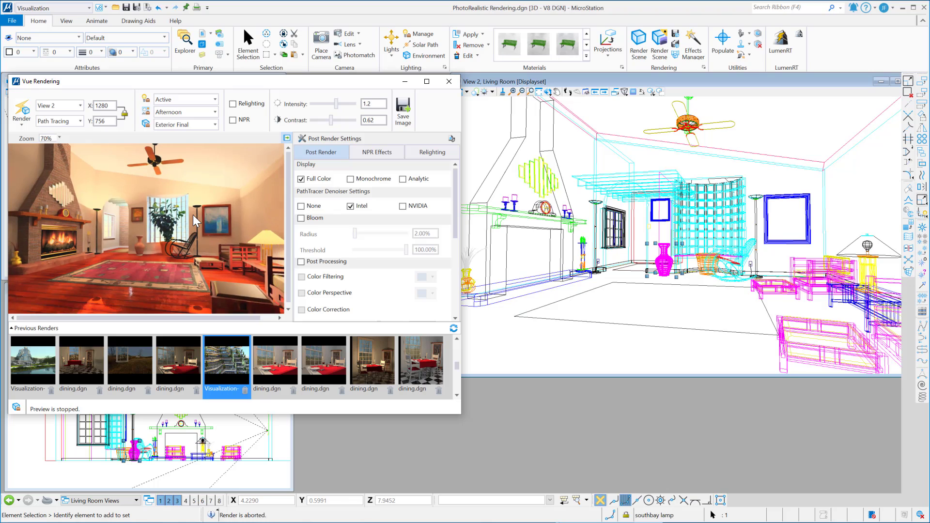
click(201, 128)
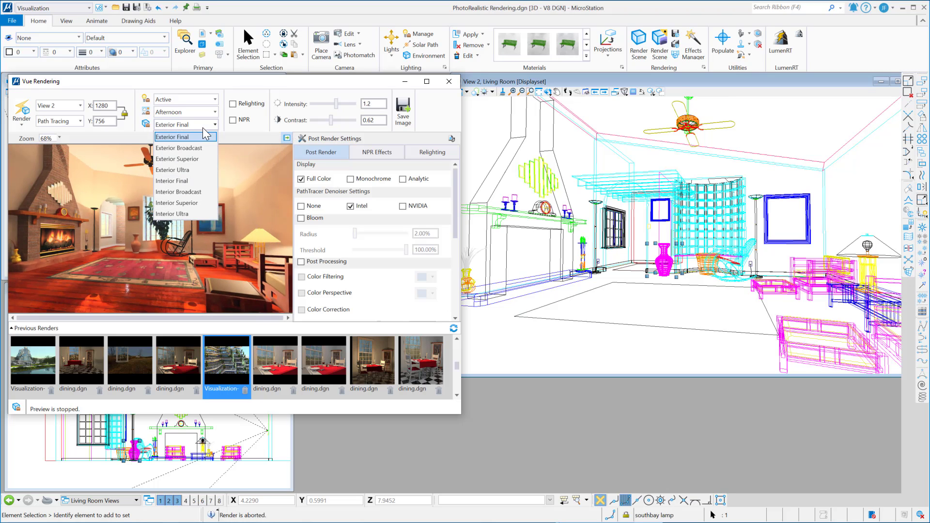
click(189, 181)
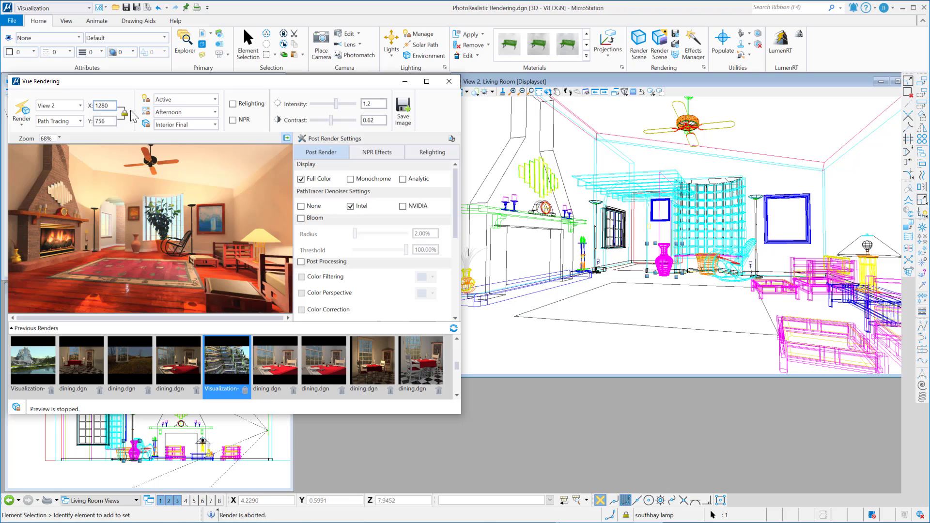
click(286, 138)
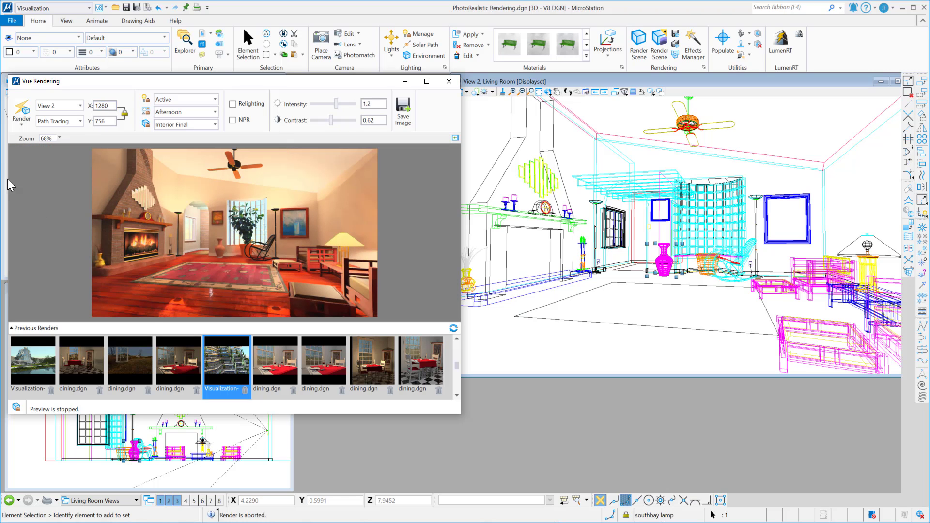
Render the living room in Vue at Interior Final, 1280 x 756, and view it at 100%
click(21, 125)
click(30, 138)
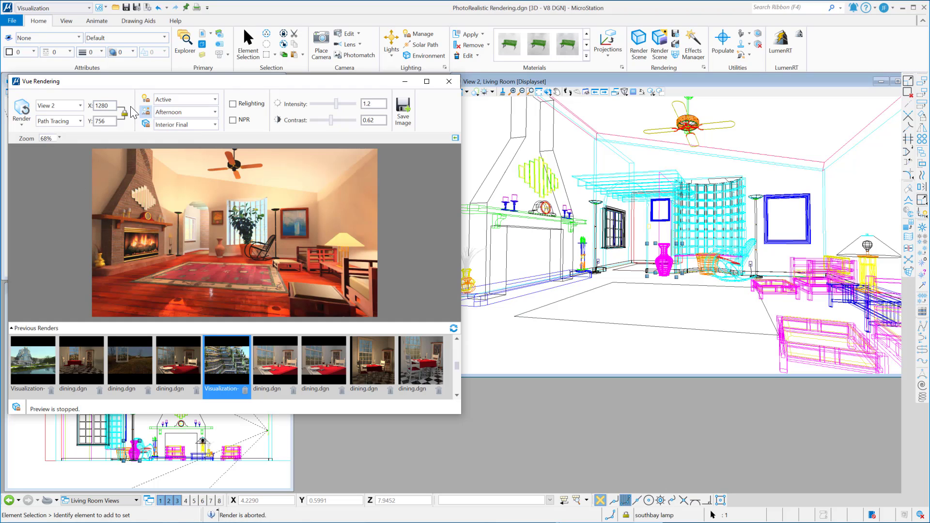
click(21, 108)
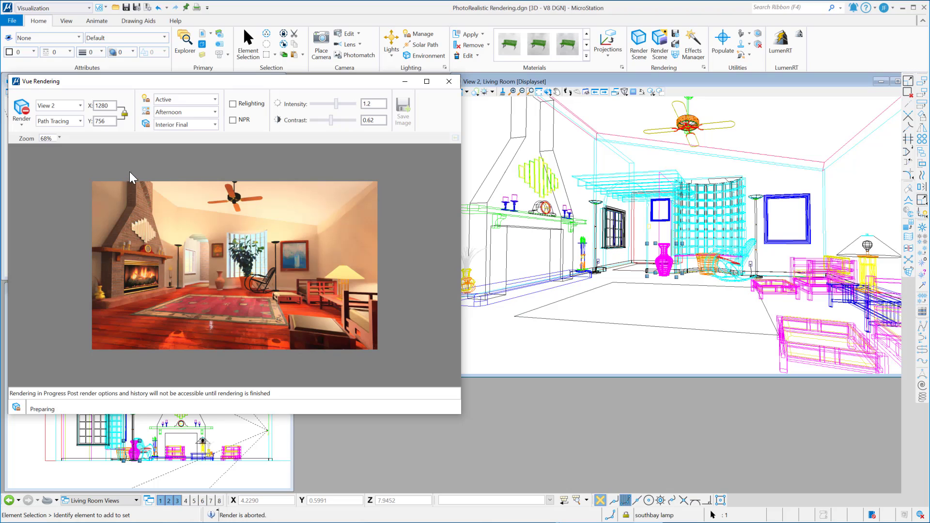
click(58, 138)
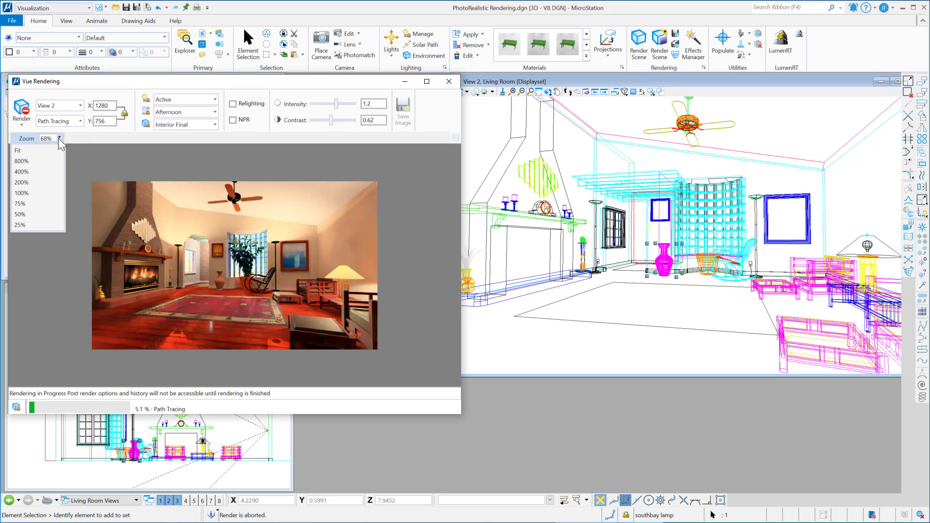
click(24, 193)
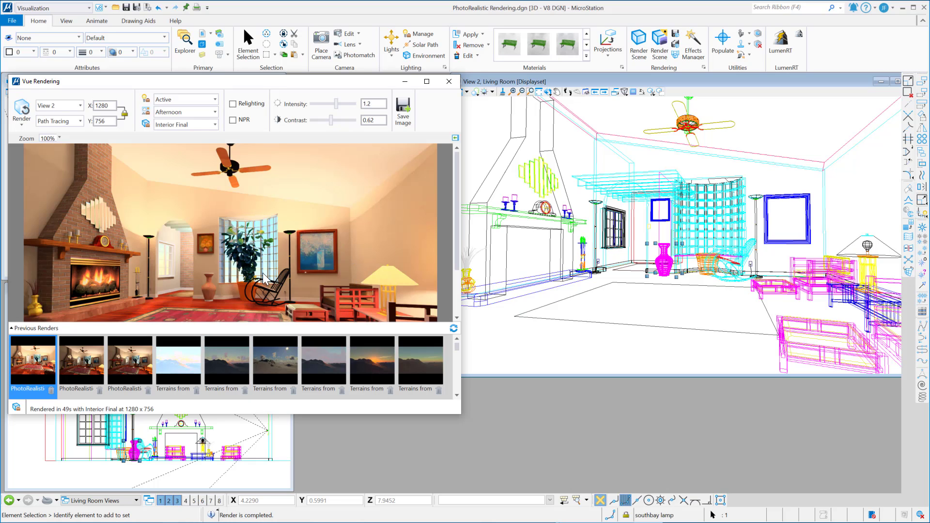
Enlarge the Vue render preview area and show the Post Render Settings panel
scroll(266, 265, down, 2)
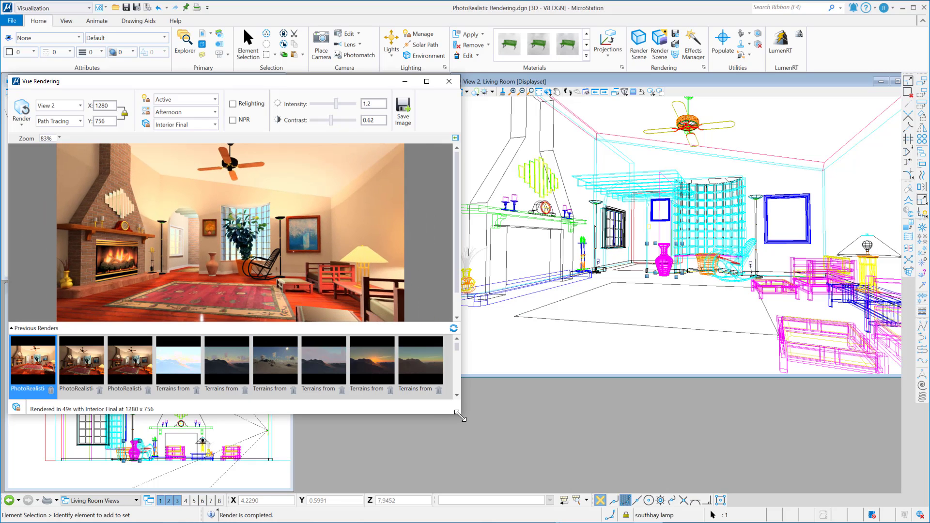
drag(460, 413, 551, 471)
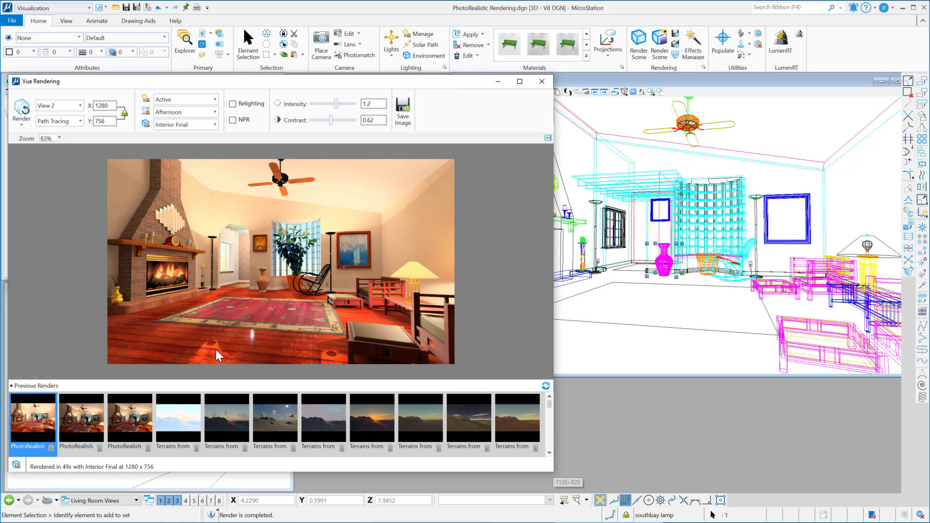
scroll(278, 310, up, 1)
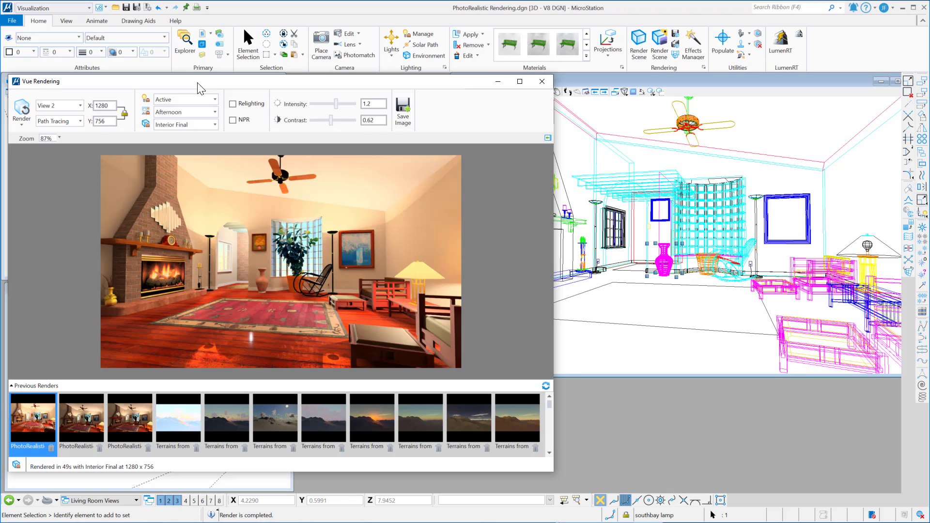
click(548, 138)
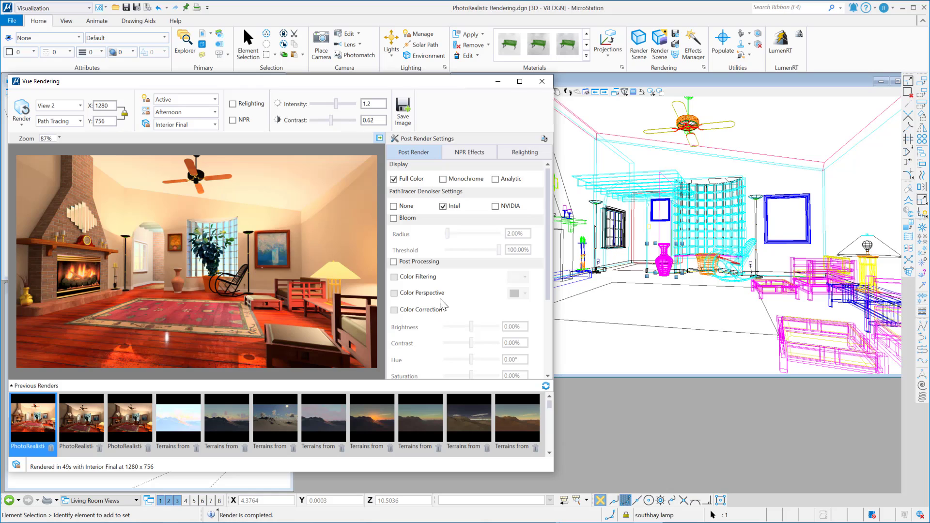
Enable bloom with a lower threshold, then colour correction with saturation 5.19% and gamma 1.87
click(395, 219)
mouse_move(501, 250)
mouse_down()
mouse_move(471, 255)
mouse_move(481, 251)
mouse_move(452, 235)
mouse_move(488, 252)
mouse_up()
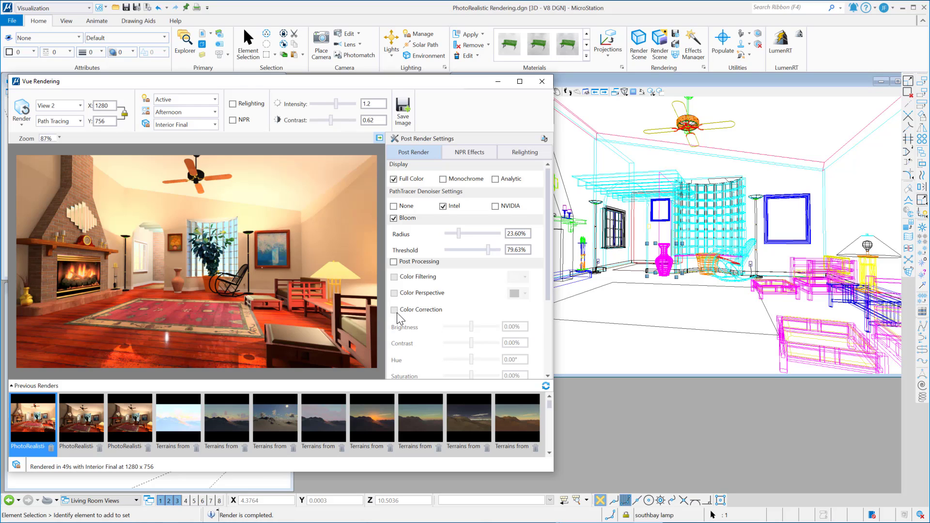
click(394, 262)
click(393, 309)
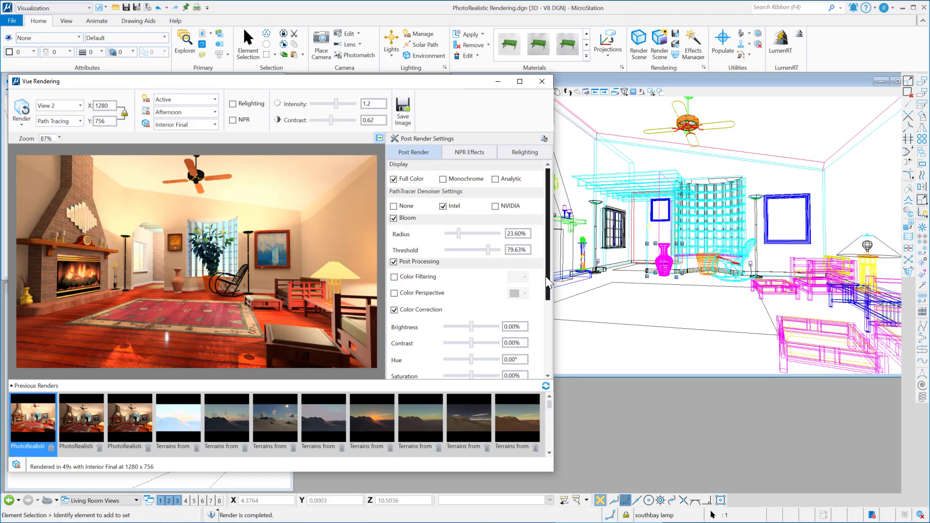
drag(546, 277, 542, 329)
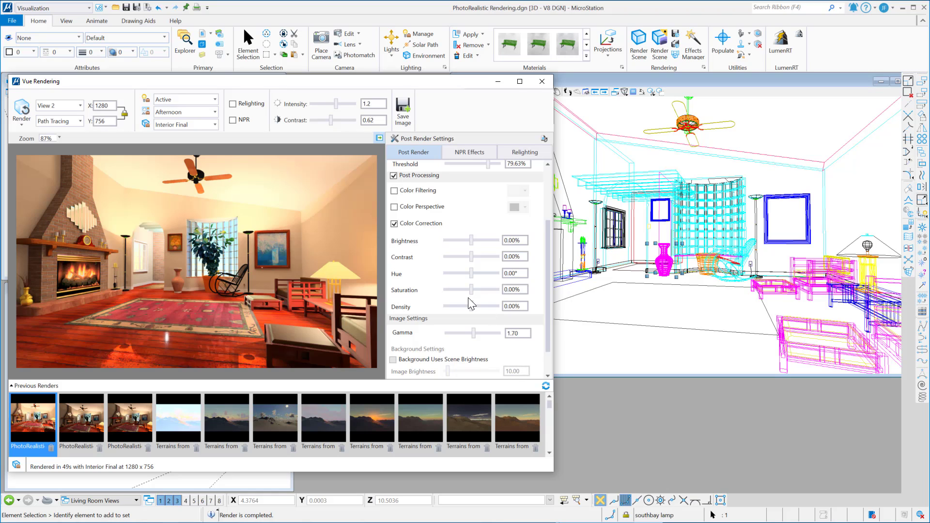
drag(471, 289, 475, 290)
mouse_move(475, 334)
mouse_down()
mouse_move(493, 335)
mouse_move(479, 340)
mouse_up()
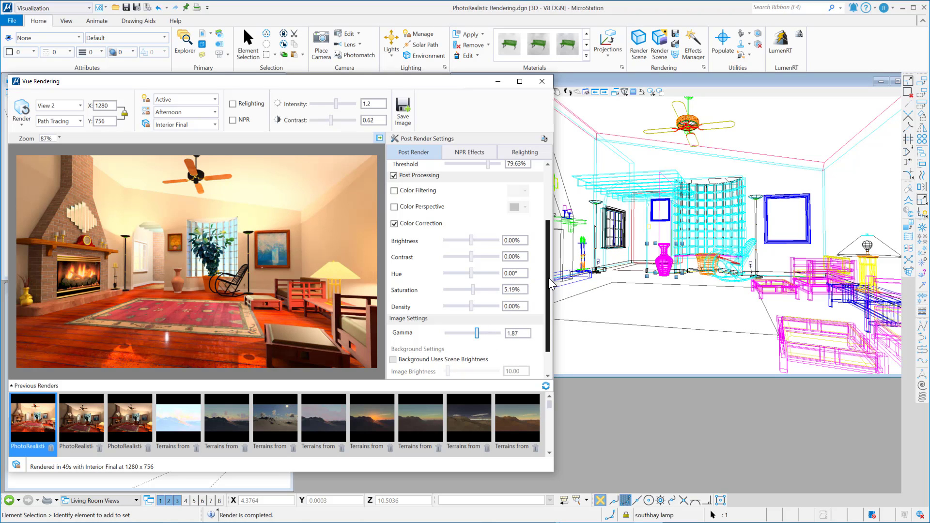